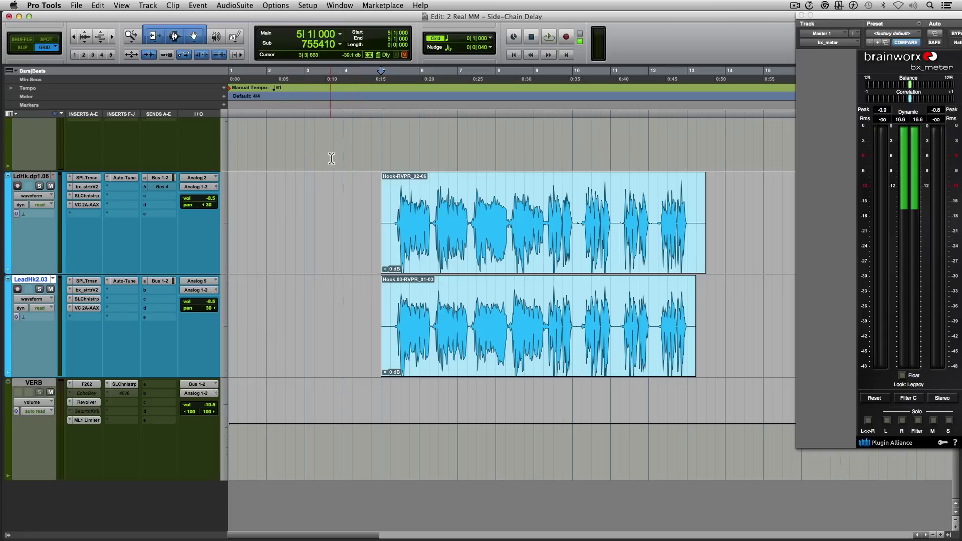
Show the Transport window, move it aside to confirm the 61 bpm tempo, and close it
key("super+1")
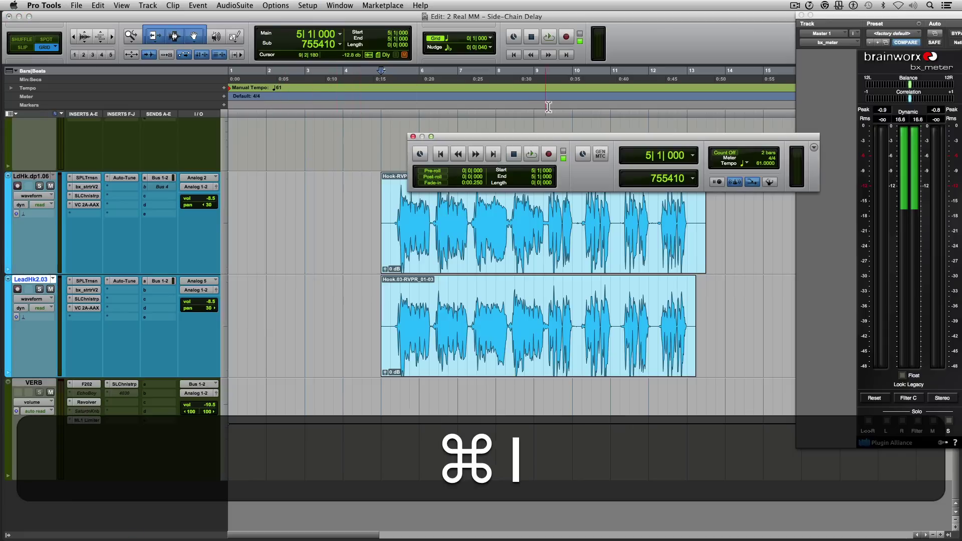
left_click_drag(559, 141, 458, 116)
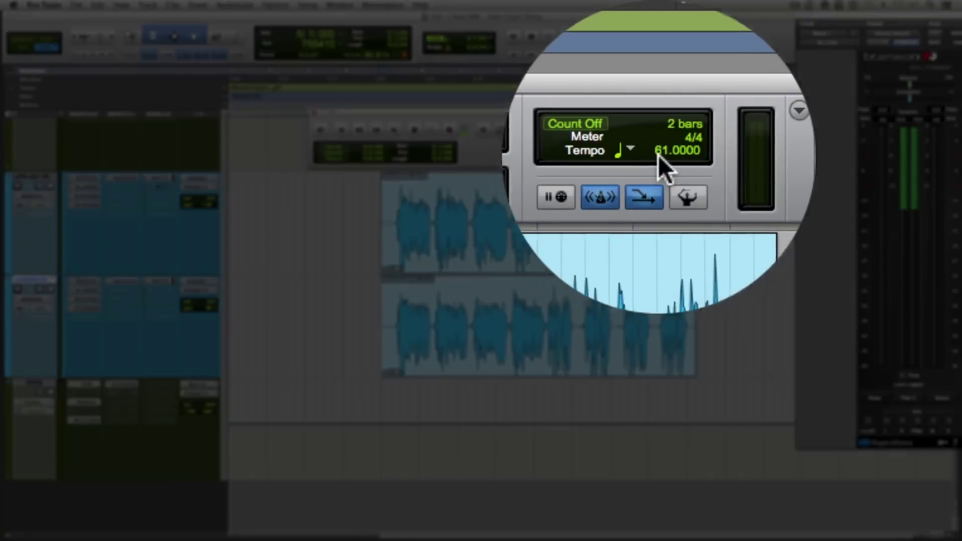
key("super+1")
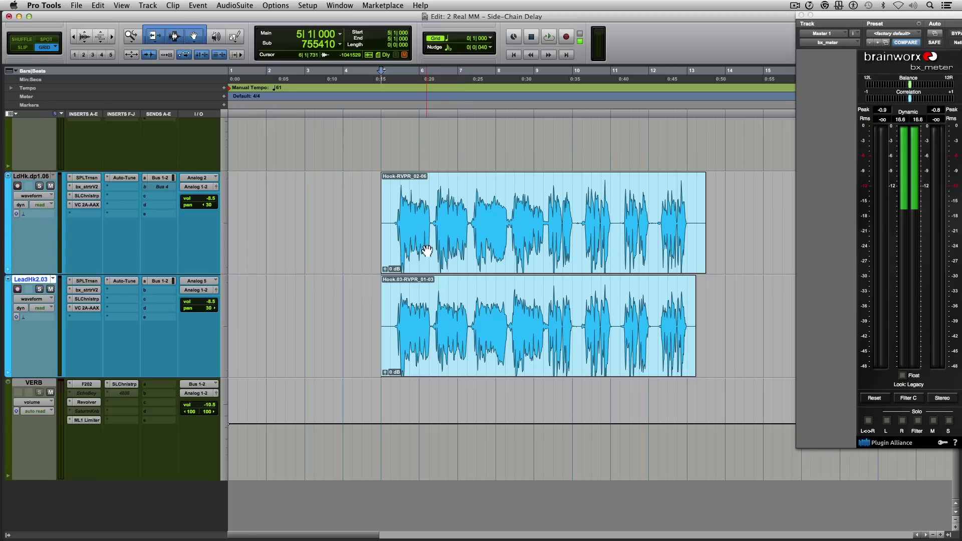
Create a new mono Aux Input track
key("shift+super+n")
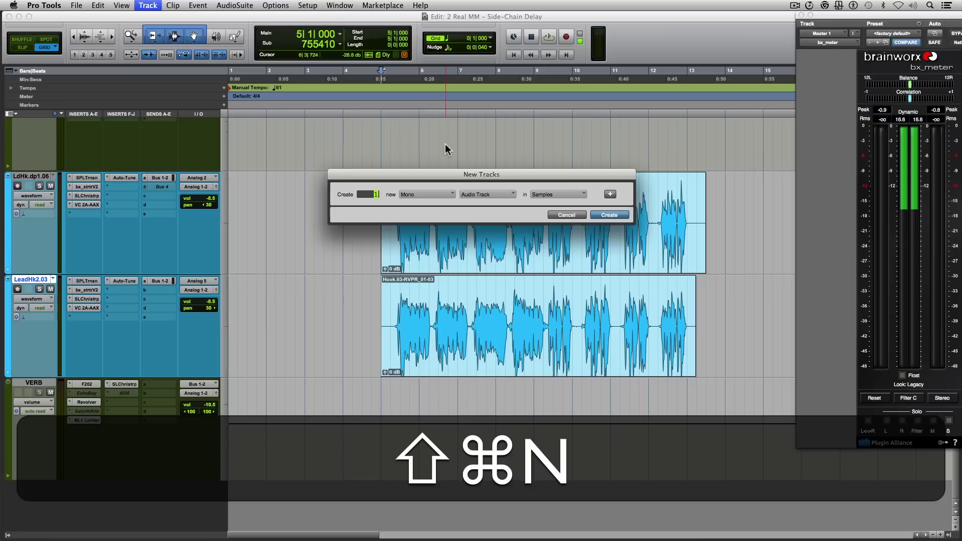
key("super+Down")
key("Return")
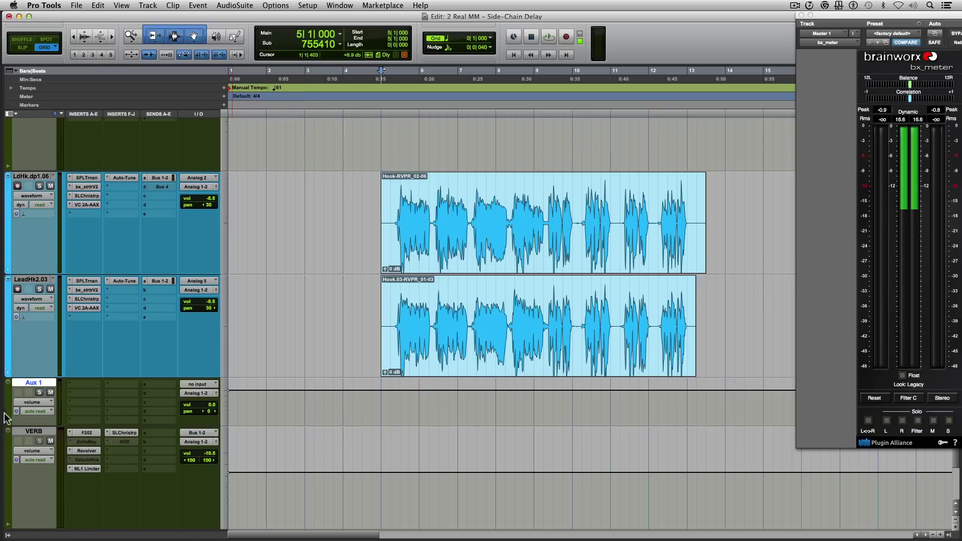
Rename the Aux 1 track to 'Mono Delay'
double_click(45, 383)
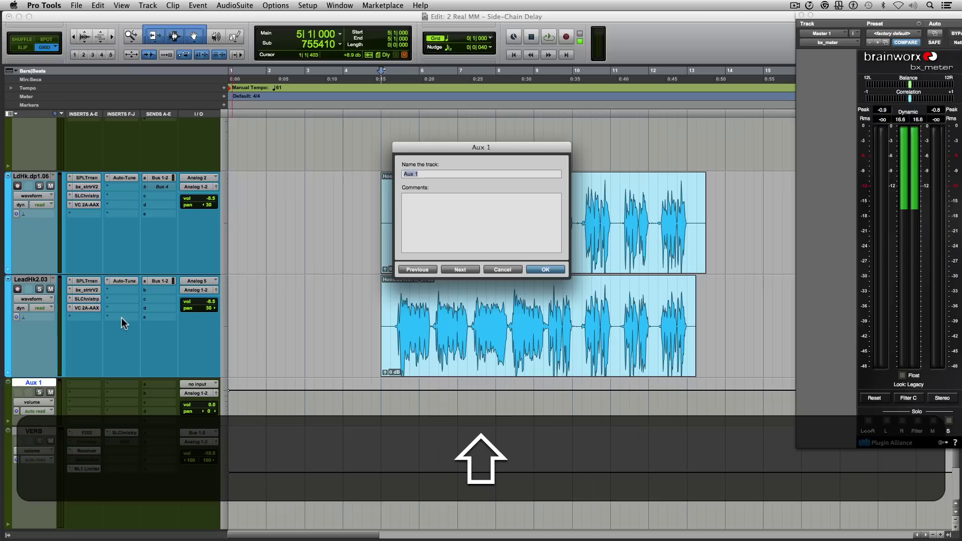
type("Mono Delay")
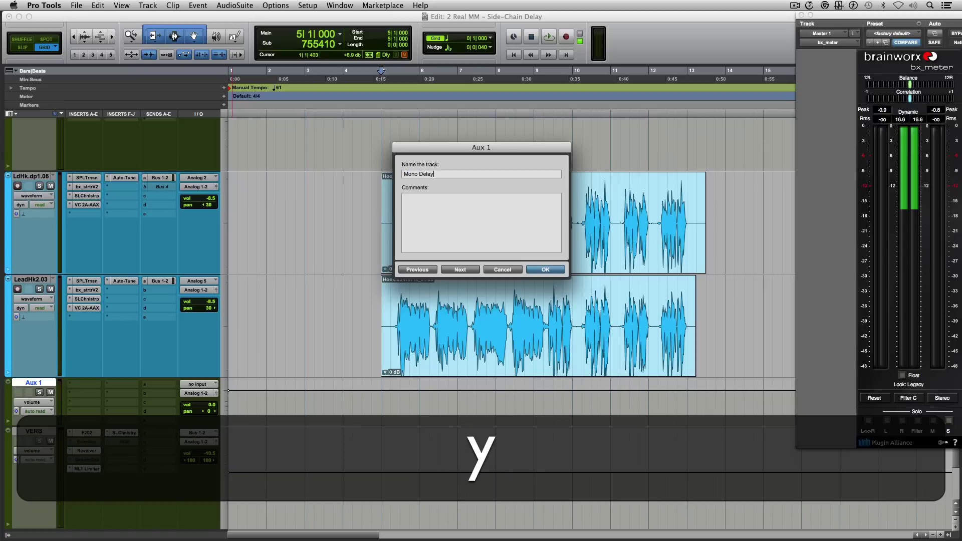
key("Return")
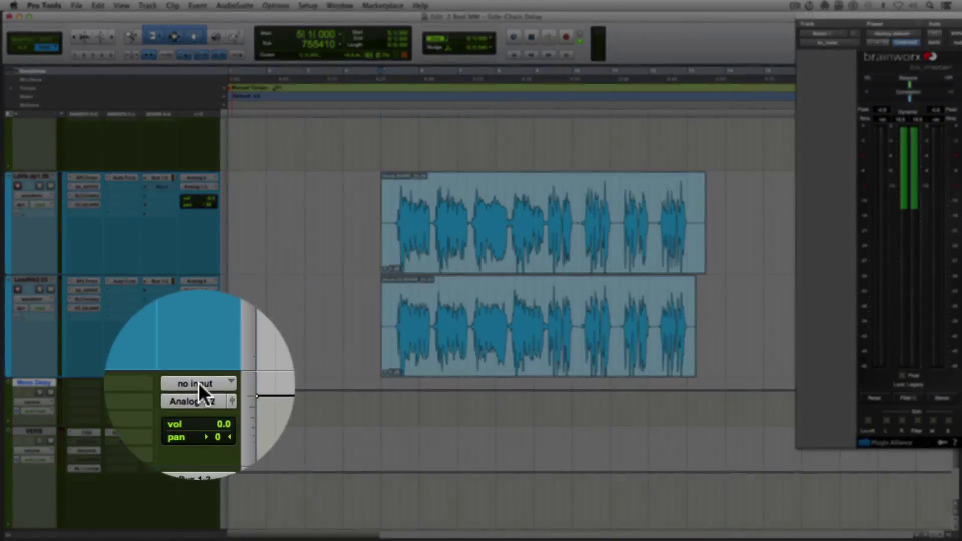
Set the Mono Delay track's input to Bus 5
left_click(198, 383)
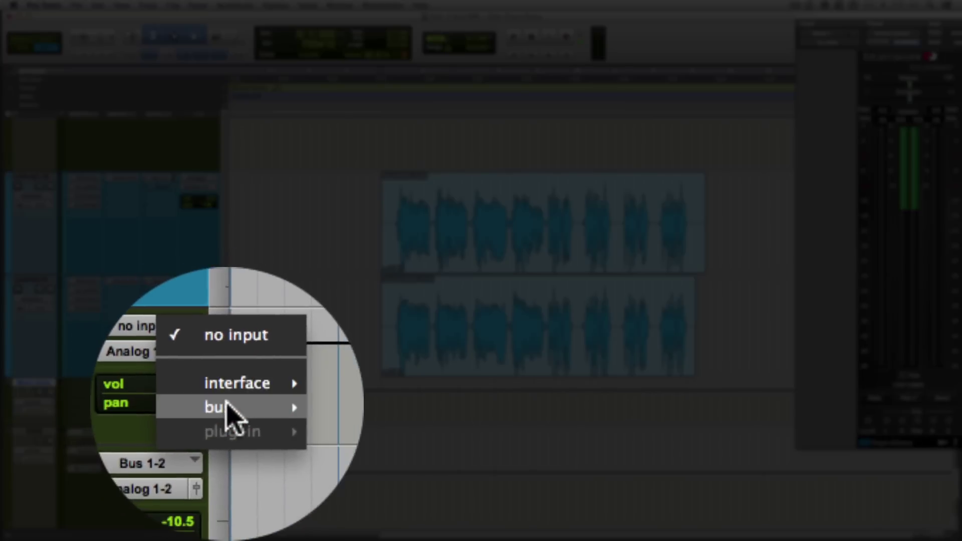
mouse_move(236, 408)
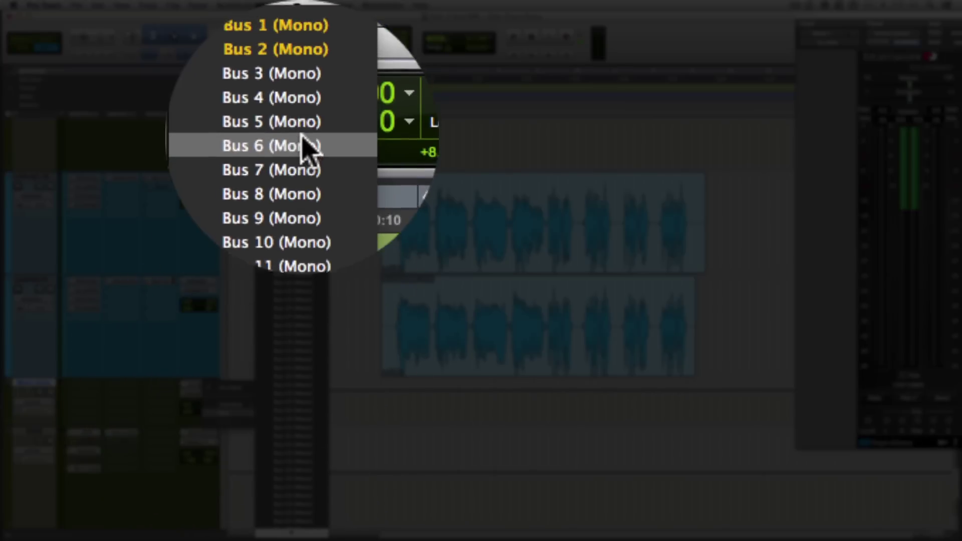
left_click(301, 130)
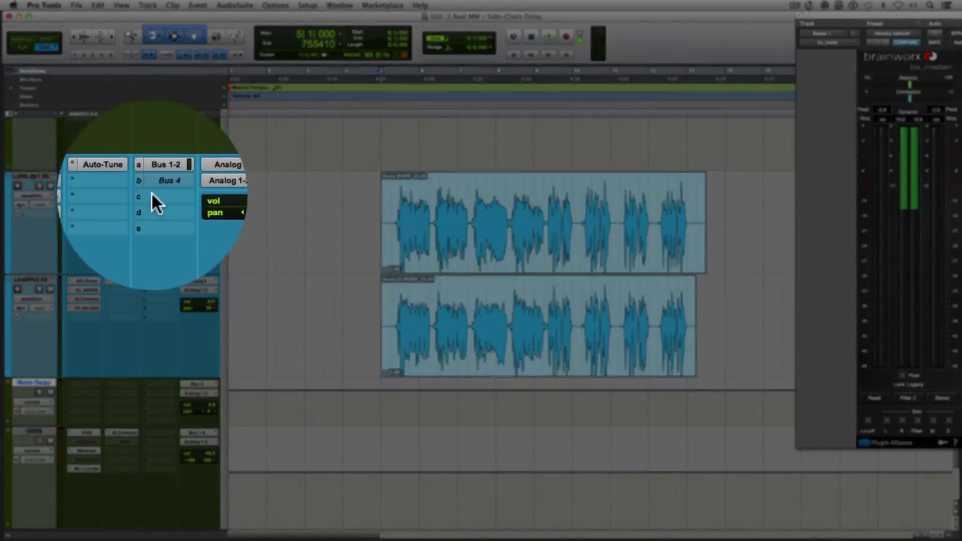
Add a send from LdHk.dp1.06 to Bus 5 at 0 dB and close the send window
left_click(152, 195)
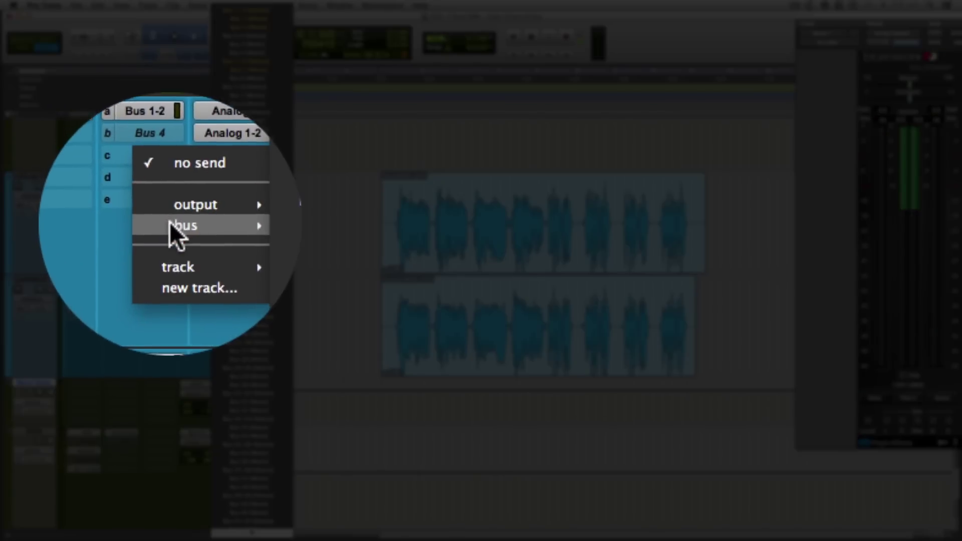
mouse_move(172, 236)
left_click(241, 114)
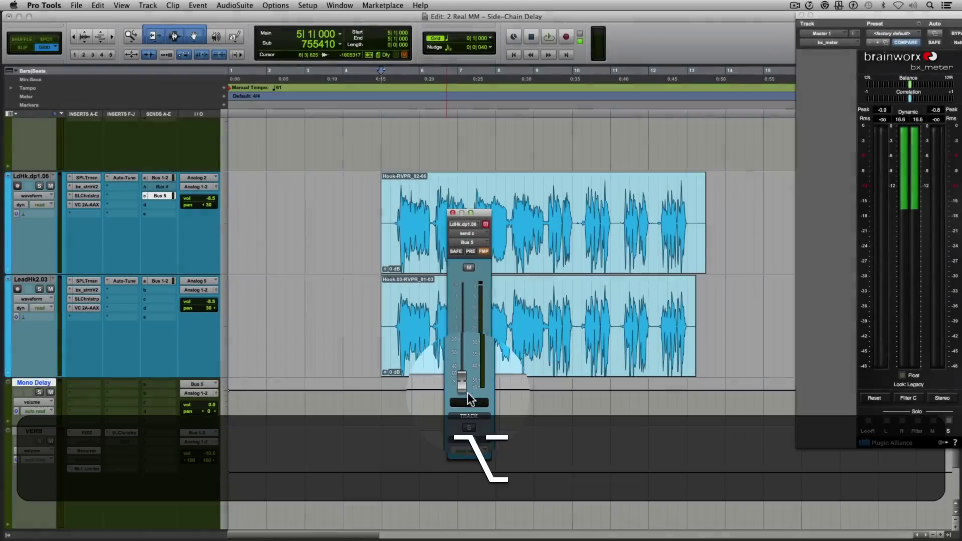
left_click(467, 391, "alt")
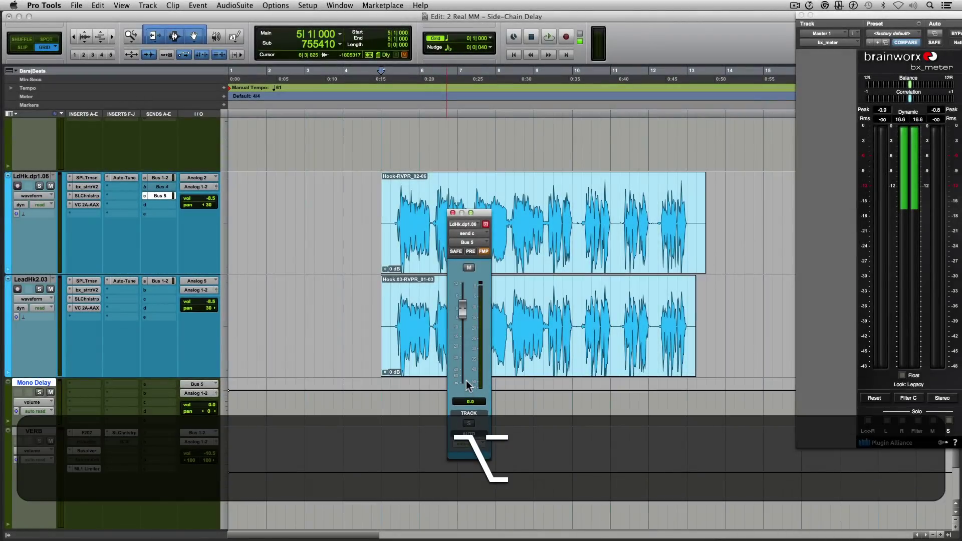
left_click(452, 213)
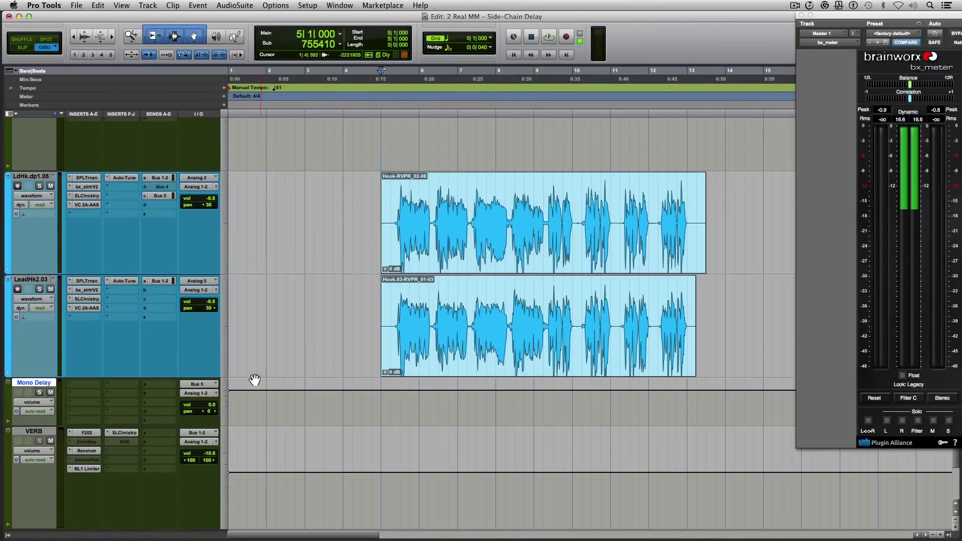
Insert mono EchoBoy on the Mono Delay track and reposition its plug-in window
left_click(82, 393)
mouse_move(113, 415)
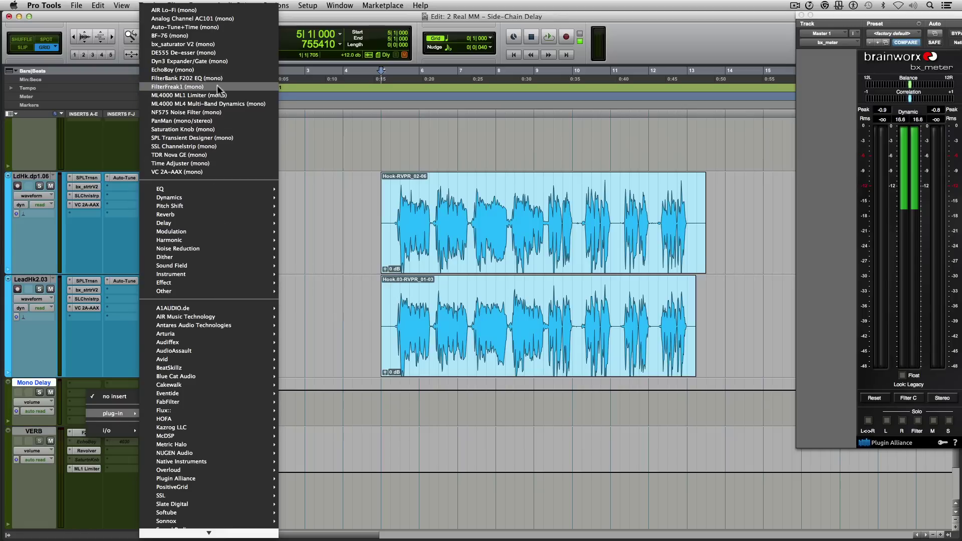
left_click(203, 69)
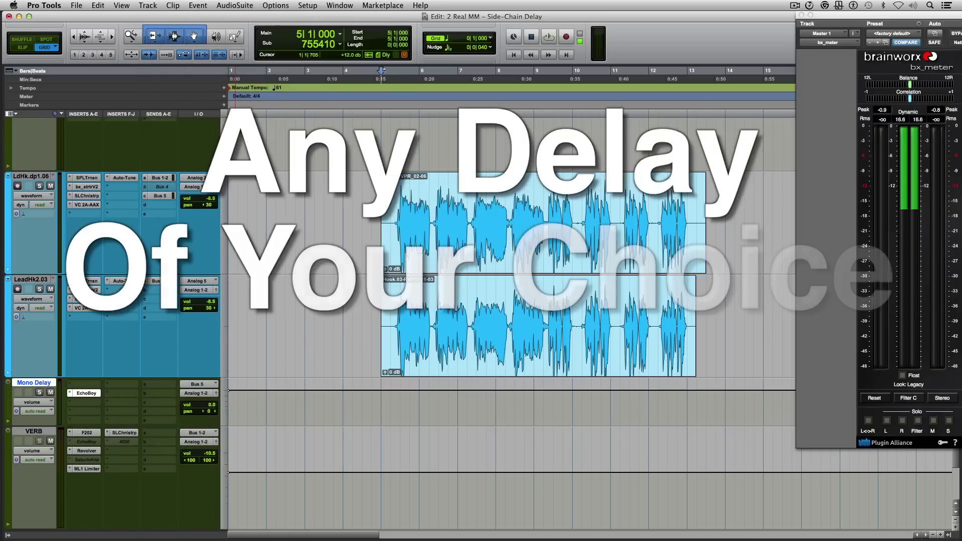
left_click_drag(420, 109, 427, 125)
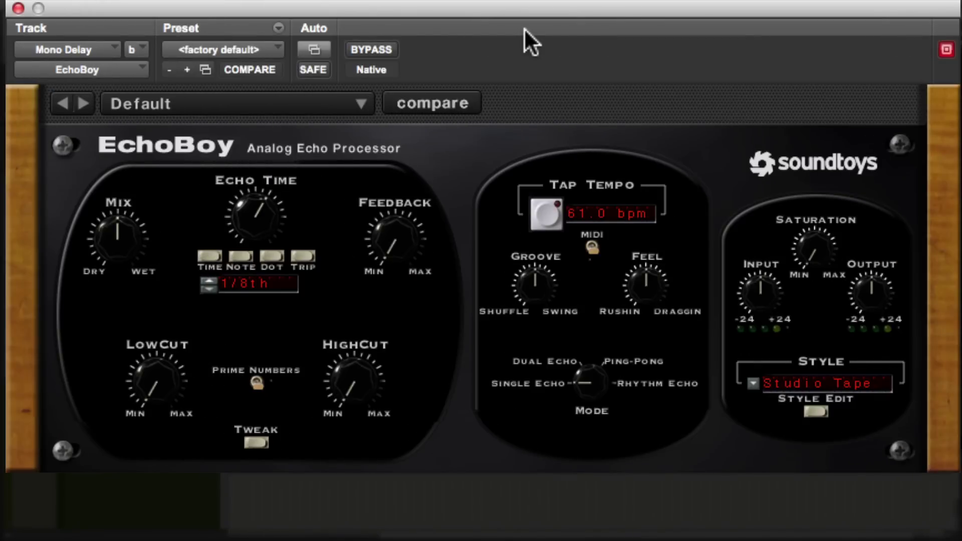
Turn on EchoBoy's MIDI sync, set Echo Time to a 1/4 note, and push Mix toward Wet
left_click(597, 247)
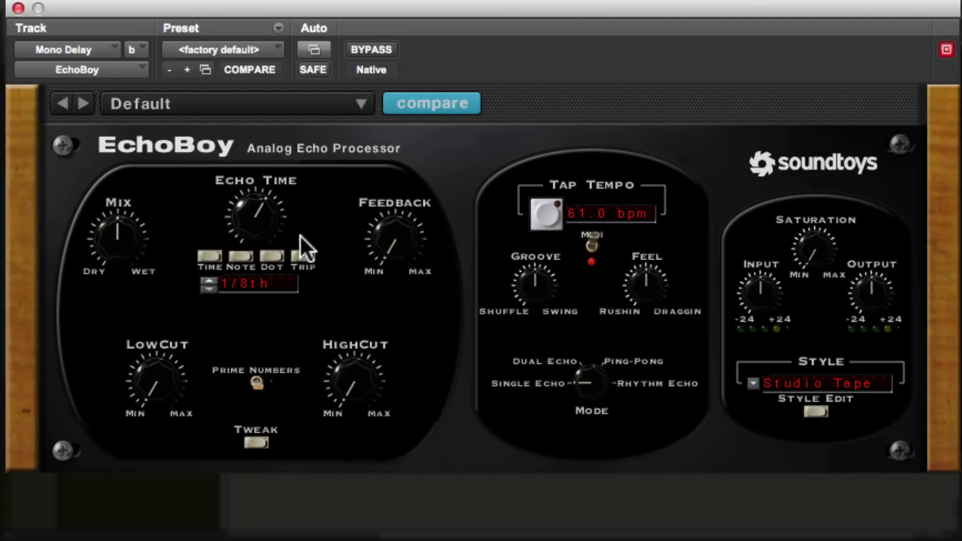
left_click_drag(258, 223, 255, 243)
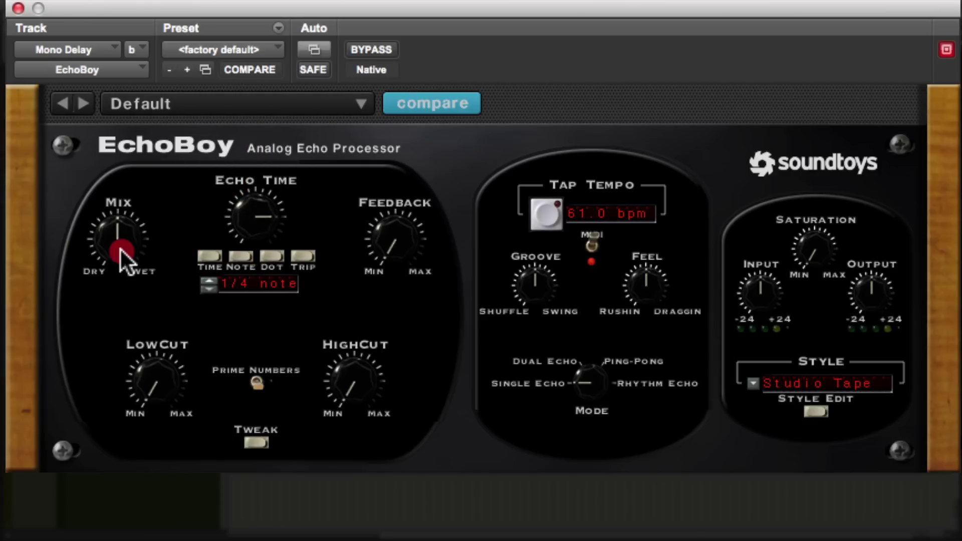
left_click_drag(119, 247, 126, 43)
Set EchoBoy's Mix nearly fully wet and fine-tune Feedback down to a low setting
left_click_drag(114, 231, 116, 213)
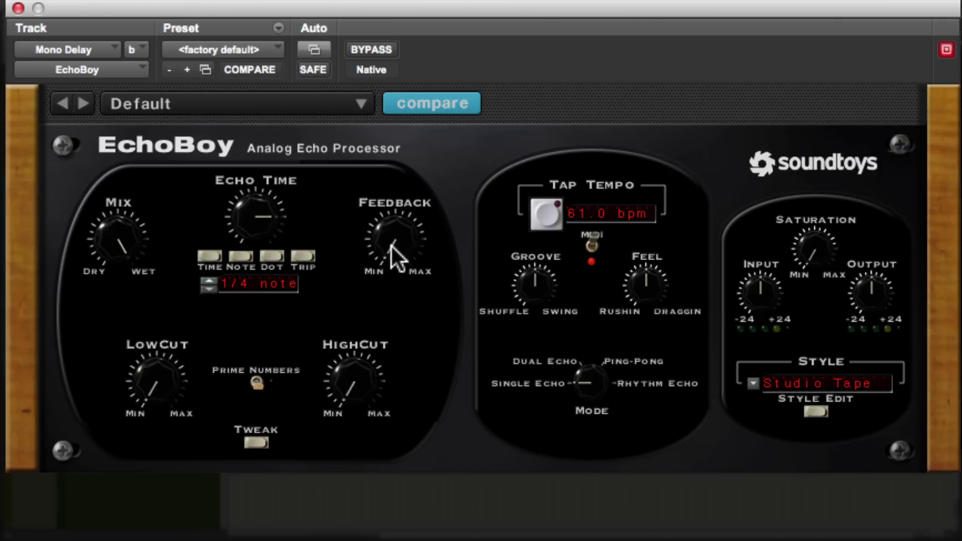
mouse_move(394, 256)
left_mouse_down()
mouse_move(393, 225)
mouse_move(390, 242)
left_mouse_up()
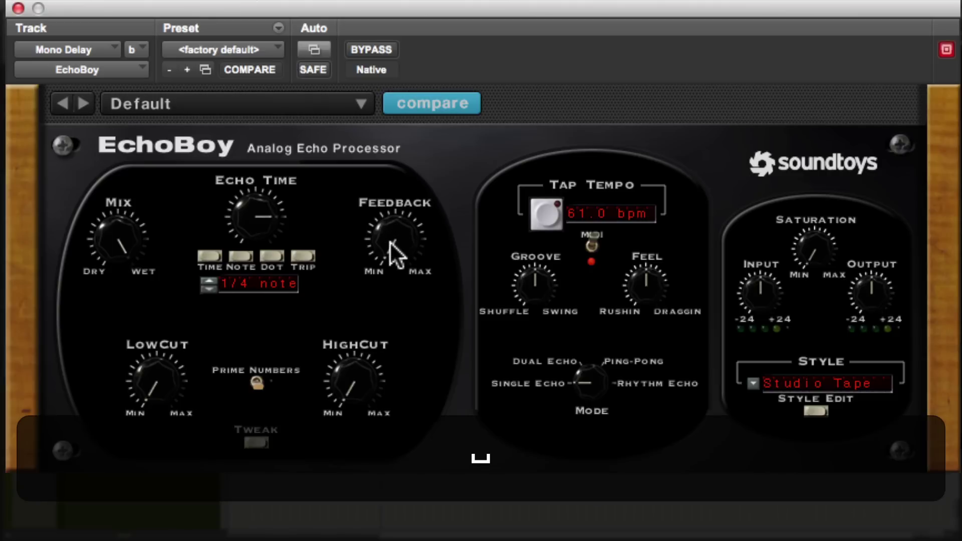
left_click(390, 244)
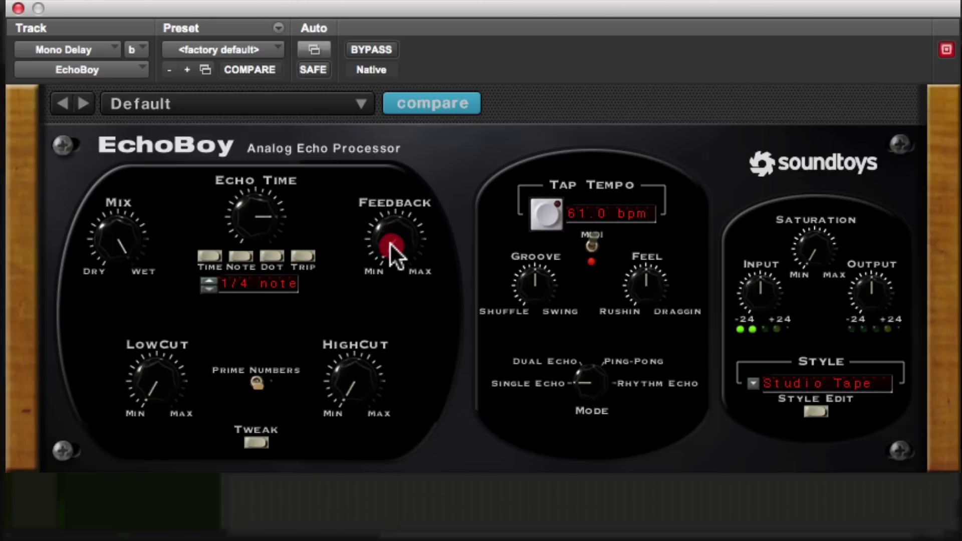
left_click_drag(384, 221, 381, 188)
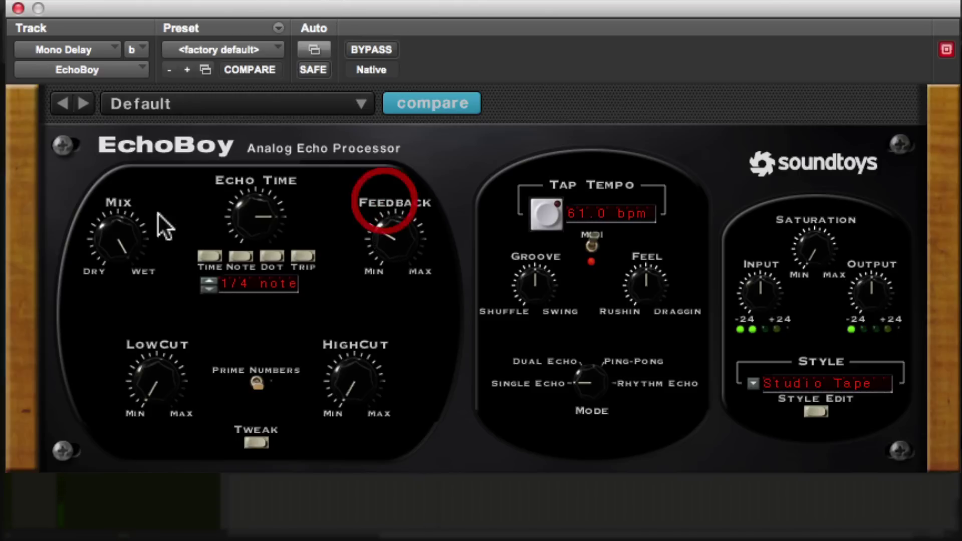
key("super")
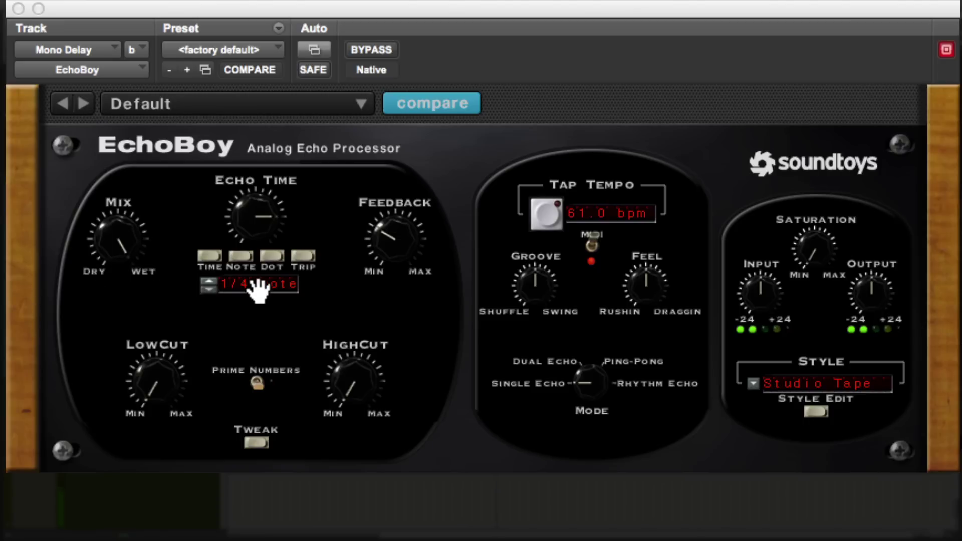
left_click_drag(391, 235, 387, 251)
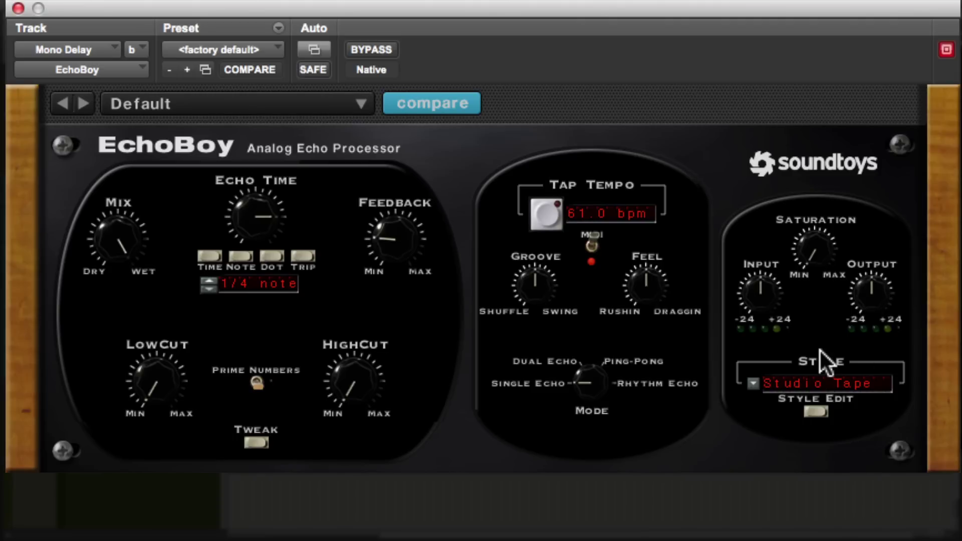
Switch EchoBoy's style to Splattered and raise the Saturation knob
left_click(820, 380)
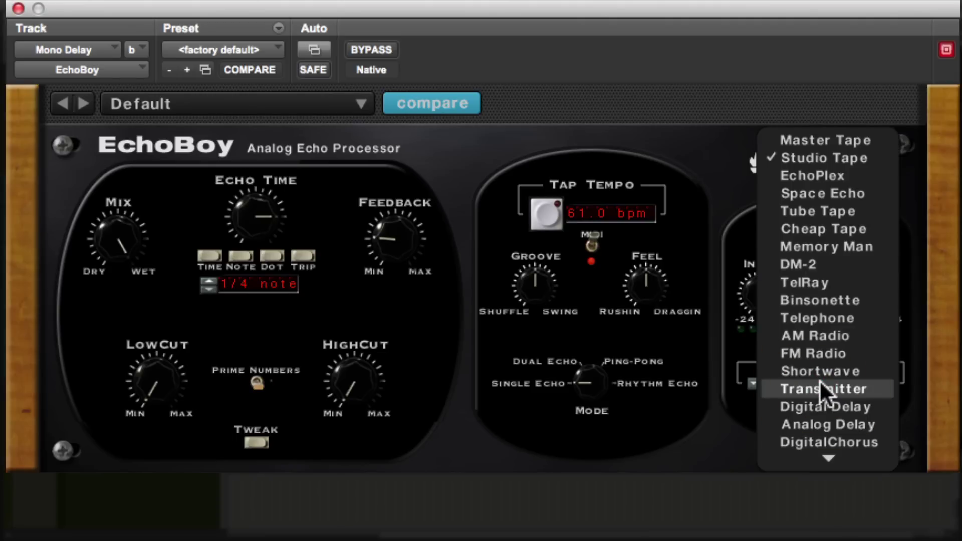
mouse_move(821, 459)
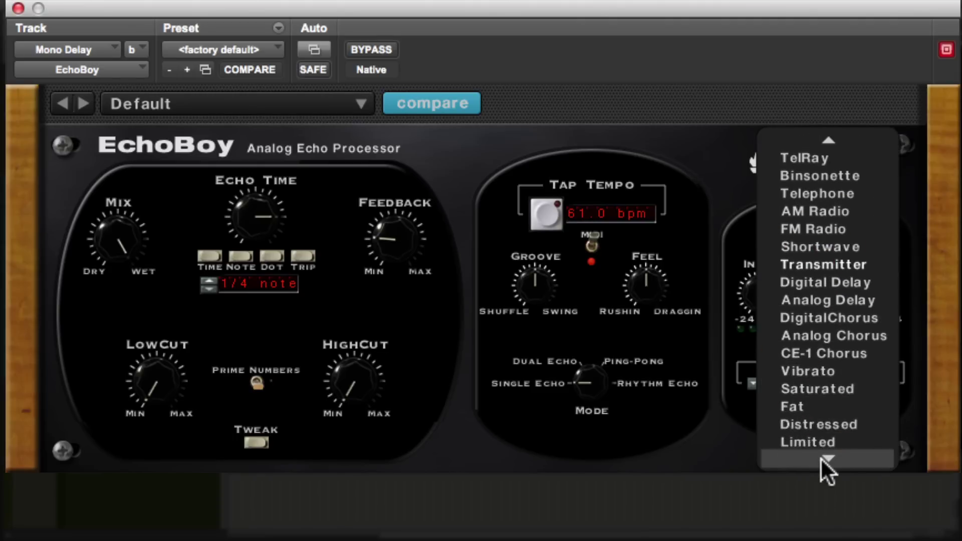
left_click(823, 423)
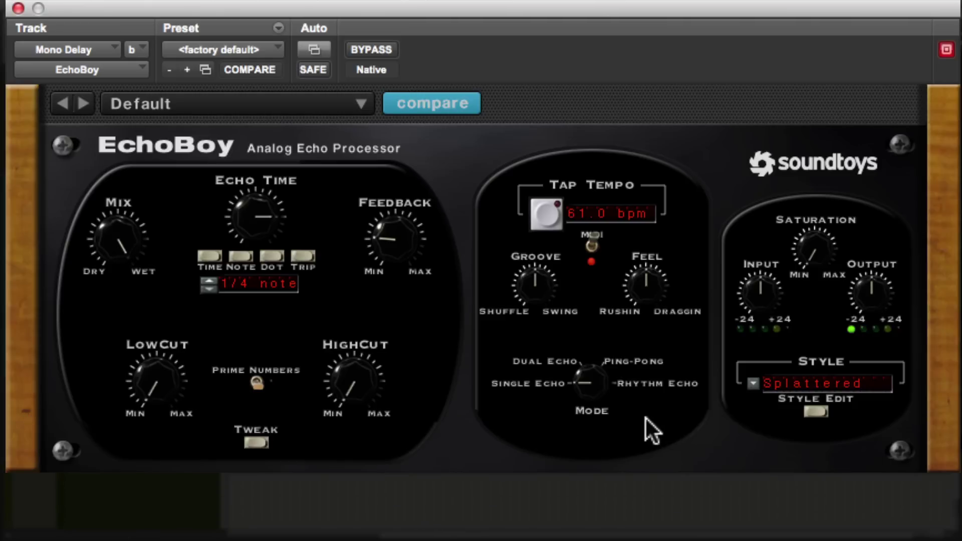
left_click(681, 423)
left_click_drag(811, 248, 810, 233)
Raise EchoBoy's HighCut frequency and toggle playback to audition the echoes
left_click_drag(360, 382, 367, 0)
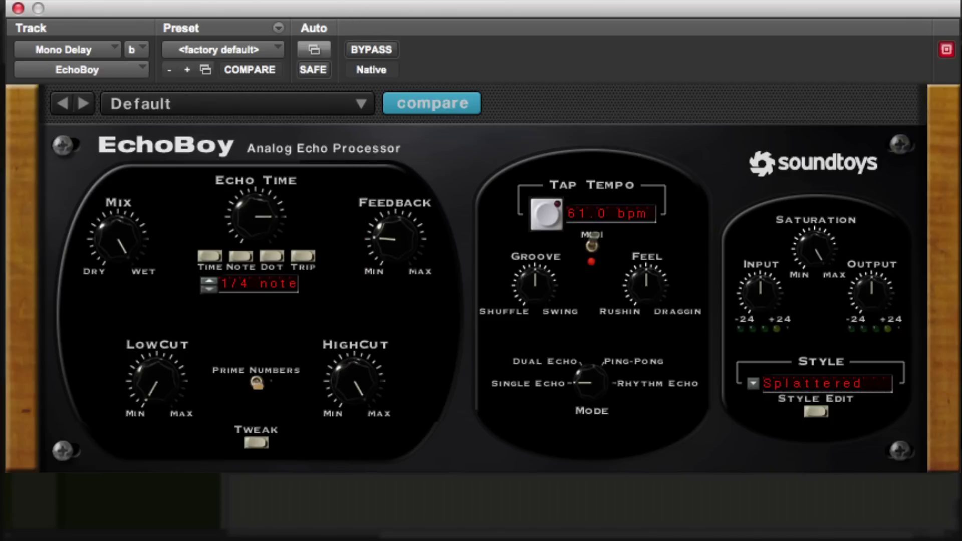
key("space")
key("space")
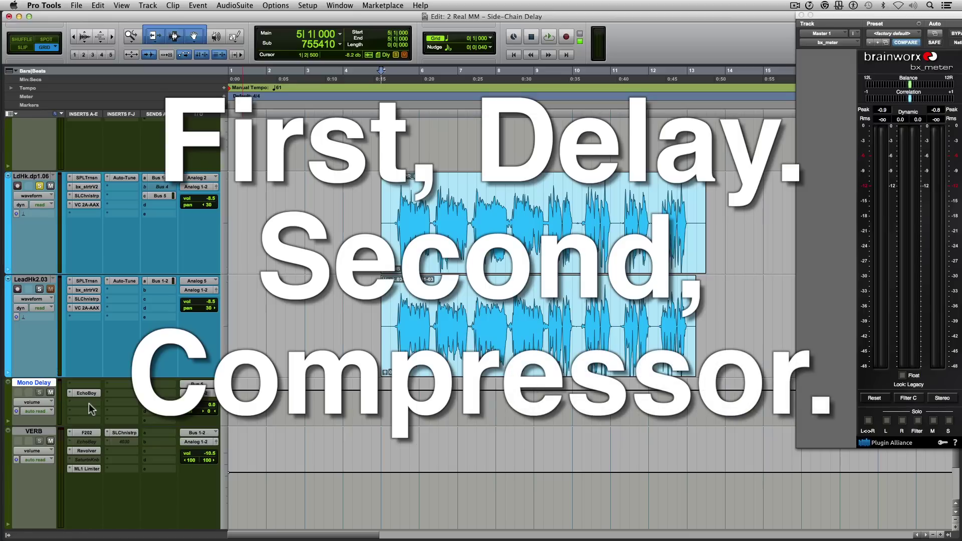
Insert the mono McDSP 4030 Retro Compressor after EchoBoy and move its window
left_click(84, 402)
mouse_move(119, 422)
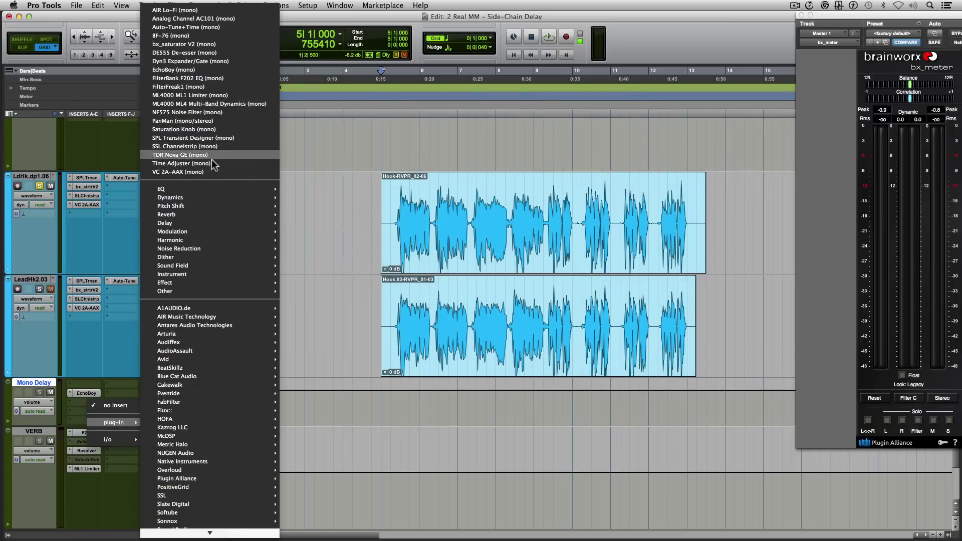
mouse_move(208, 198)
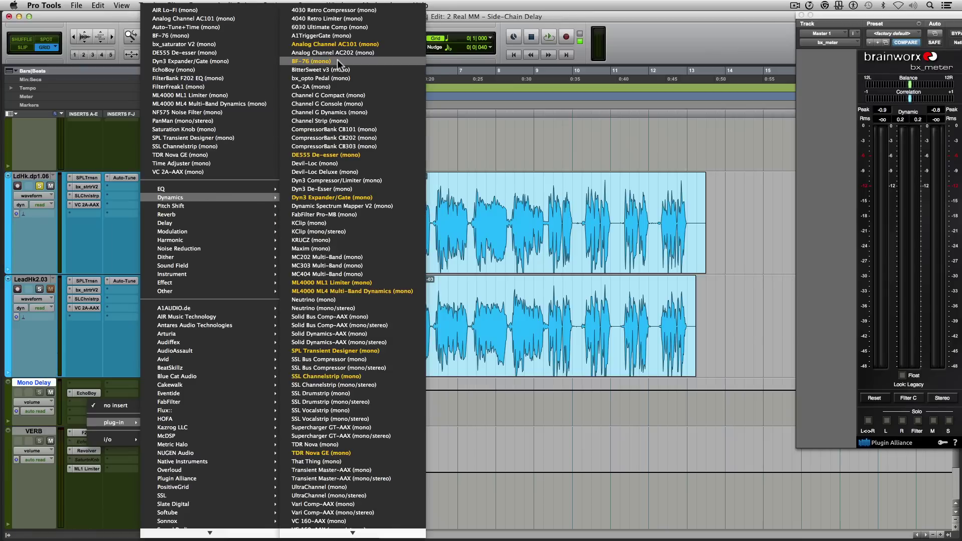
left_click(352, 10)
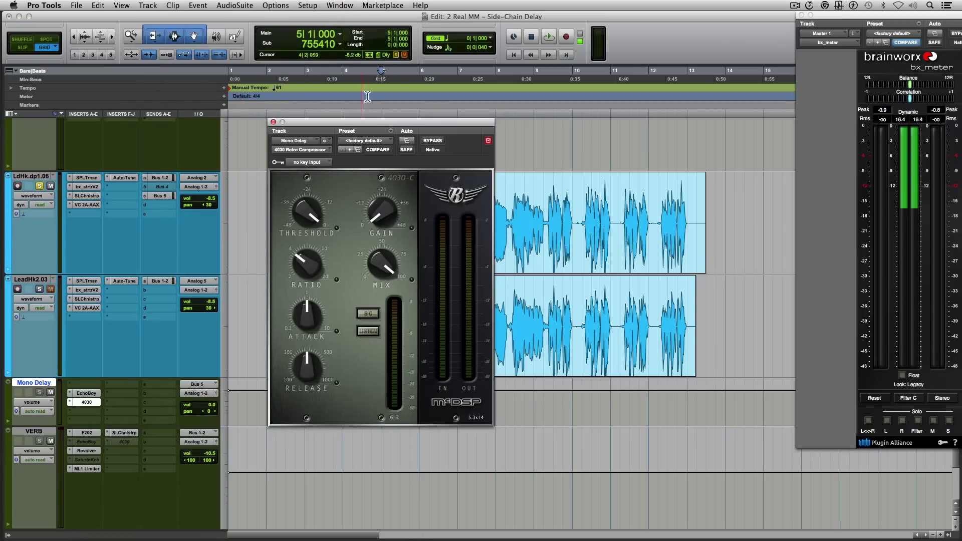
left_click_drag(385, 122, 500, 103)
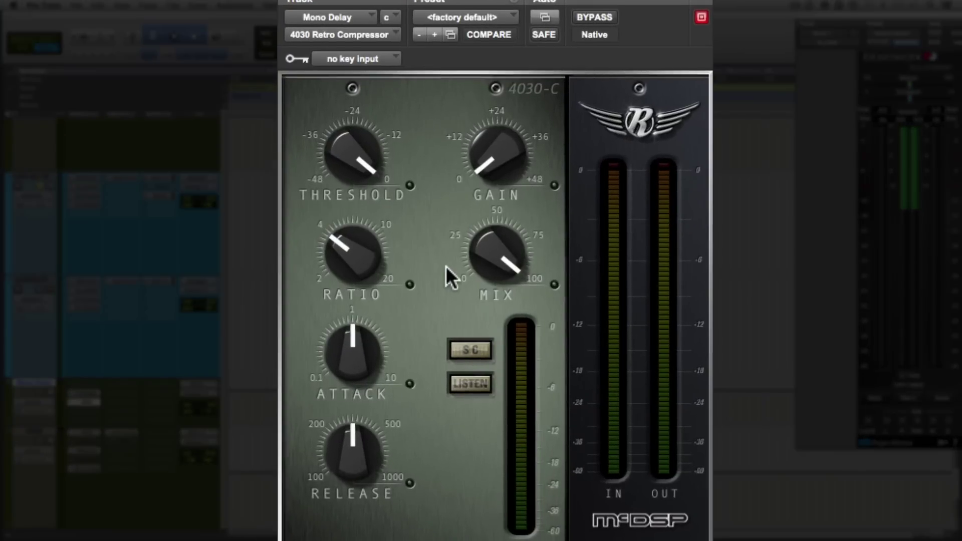
Enable the 4030's side-chain (SC) and set its key input to Bus 5 (Mono)
left_click(470, 349)
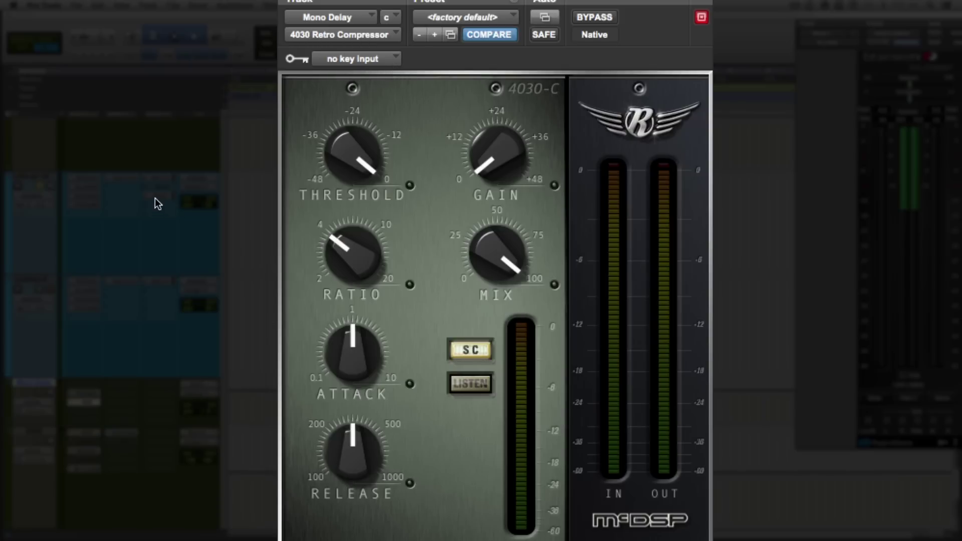
left_click(377, 57)
mouse_move(449, 185)
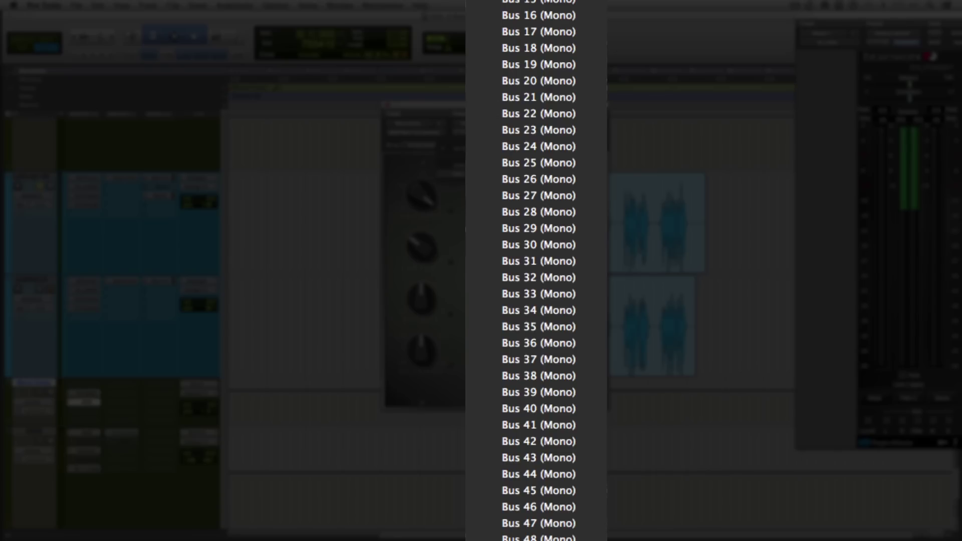
left_click(538, 10)
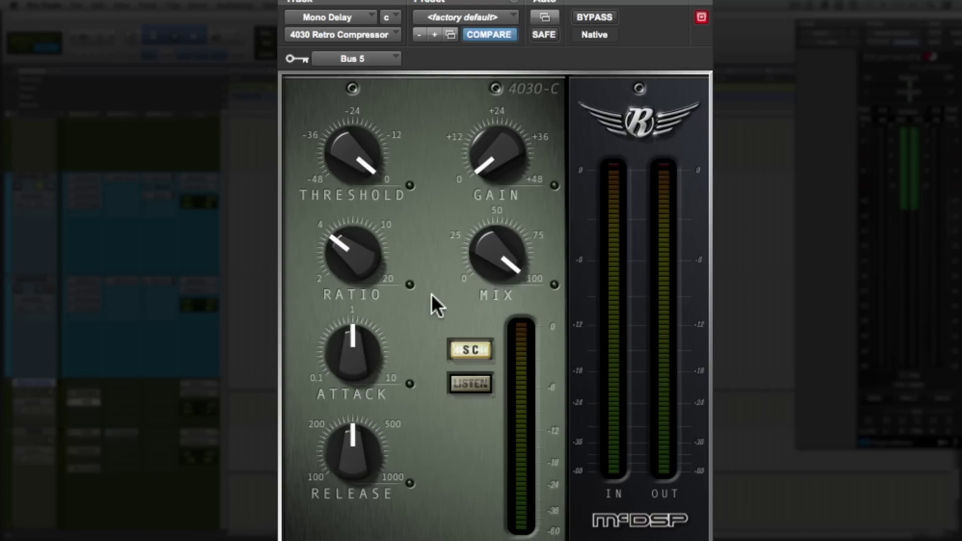
Pull the 4030 threshold down to about -48, slow attack toward 10, and fine-tune release
left_click_drag(354, 150, 356, 181)
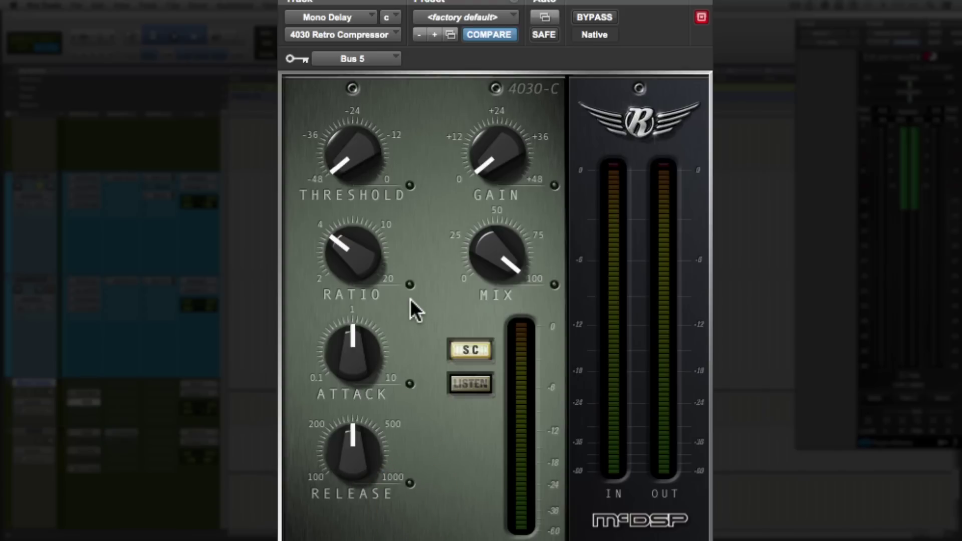
left_click(349, 258)
left_click_drag(363, 366, 341, 363)
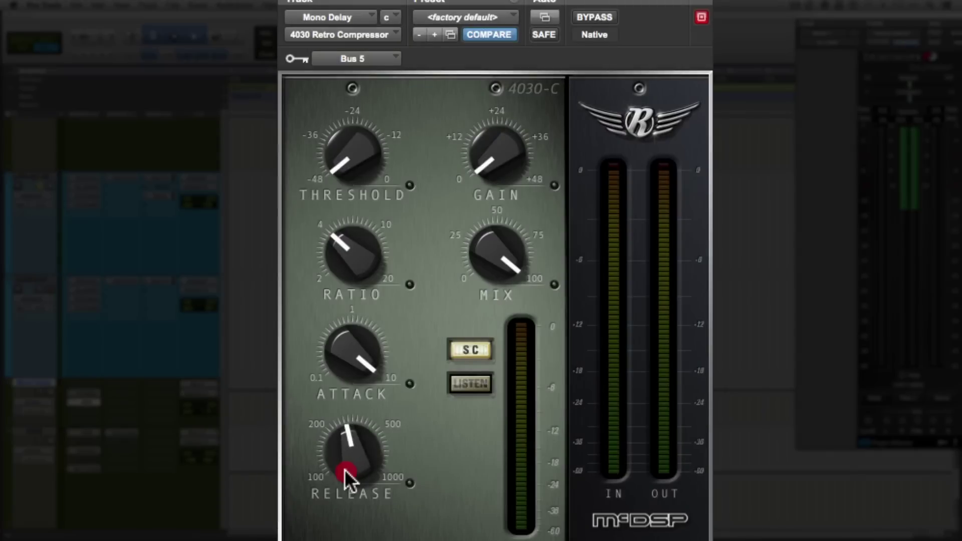
left_click_drag(419, 357, 420, 369)
left_click_drag(347, 494, 347, 491)
left_click(347, 491)
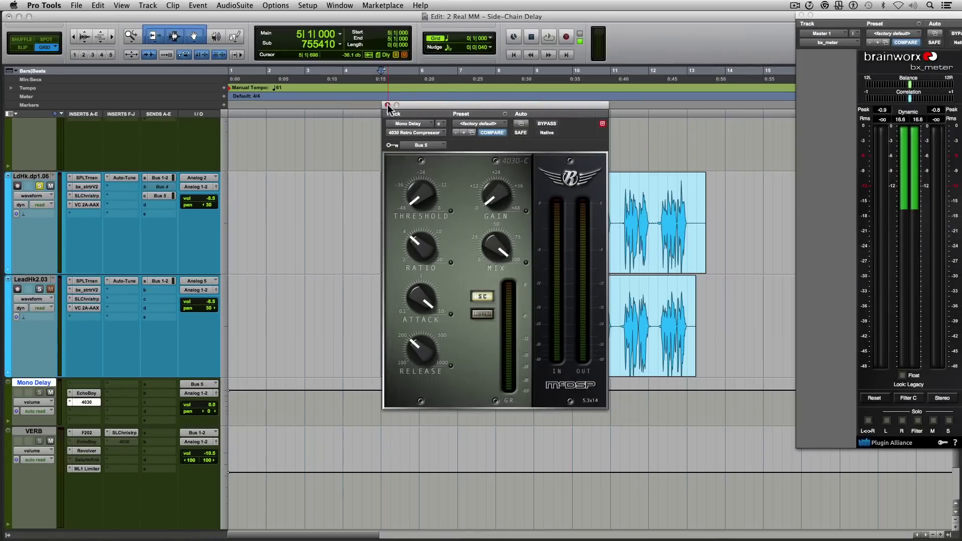
Close the 4030 window and lower the Mono Delay fader to -10.6 dB during playback
left_click(387, 103)
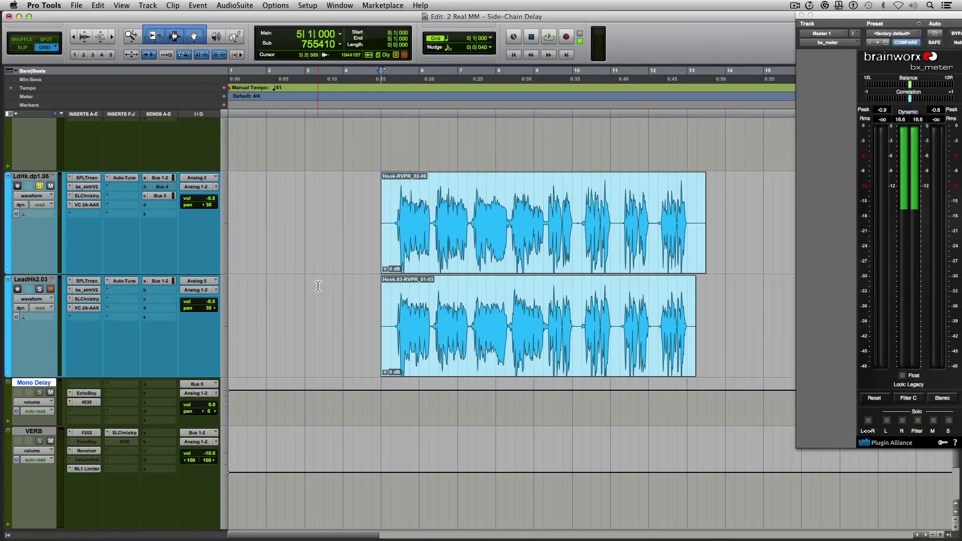
key("space")
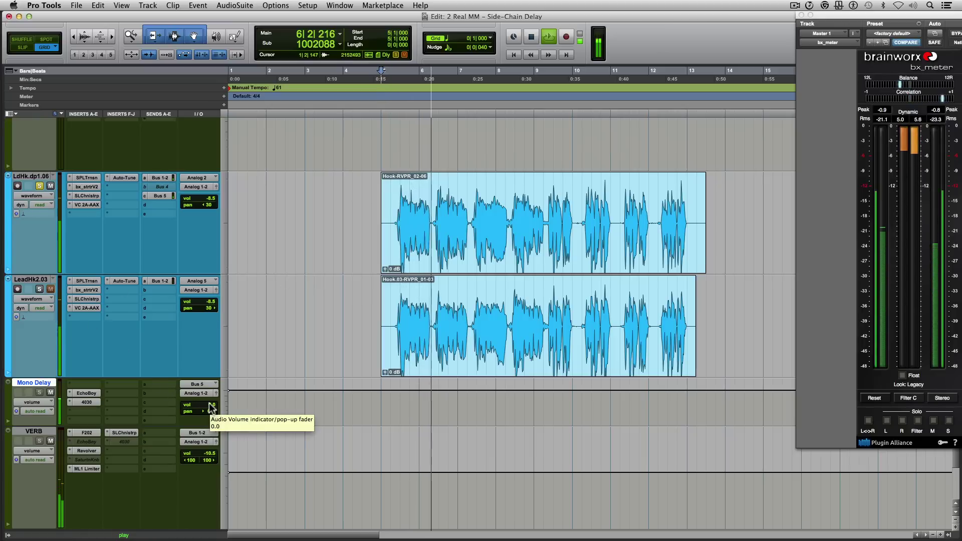
left_click_drag(210, 405, 212, 416)
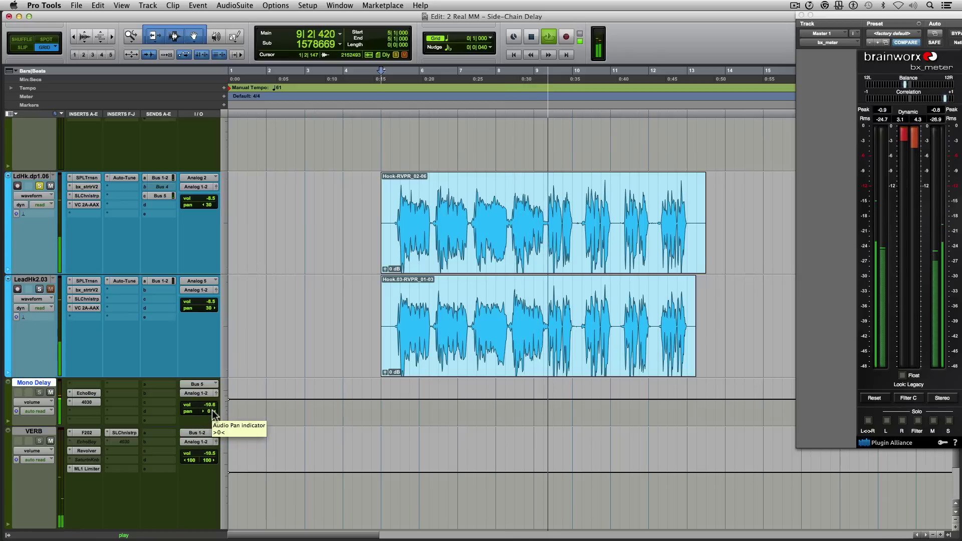
key("space")
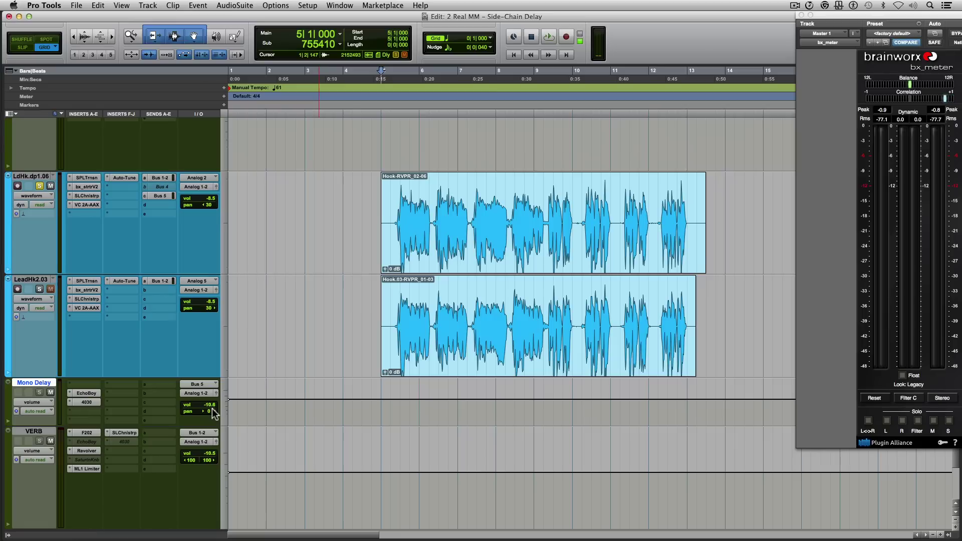
Reopen the Mono Delay's 4030, set its release to 1000, and audition the ducked delay
left_click(87, 402)
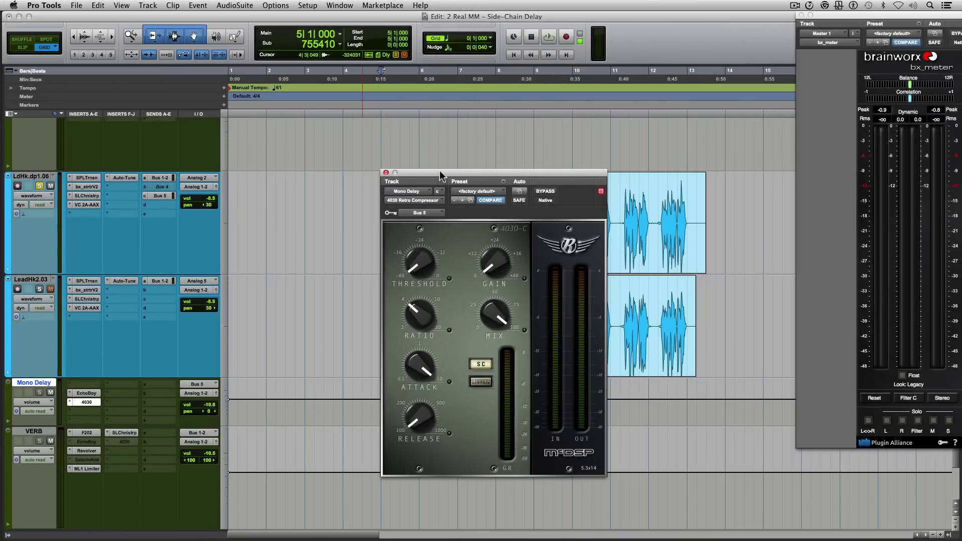
left_click_drag(440, 176, 470, 99)
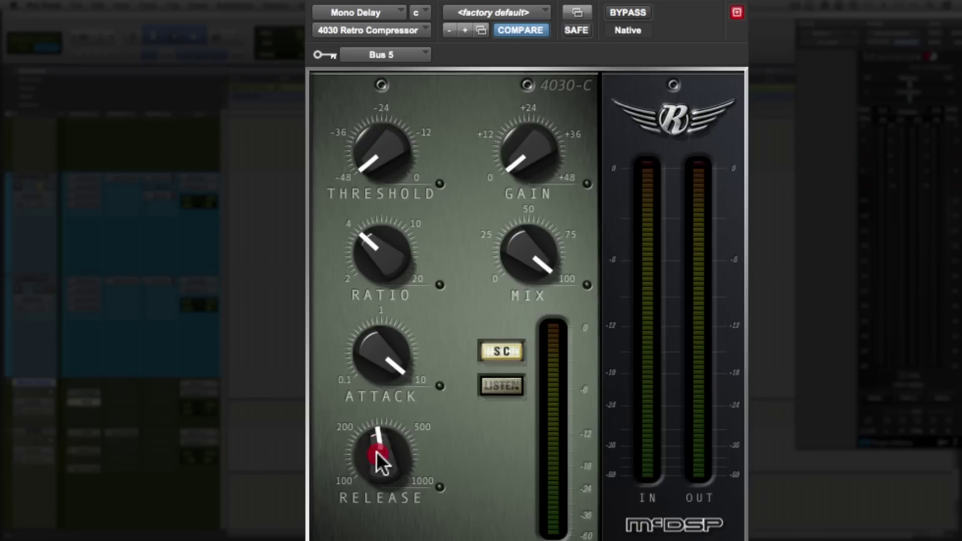
left_click_drag(377, 452, 388, 324)
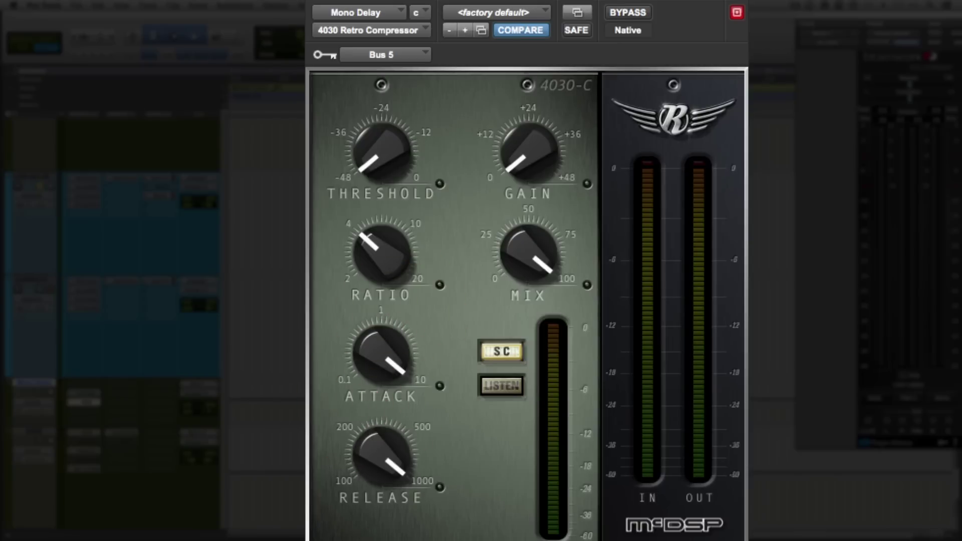
left_click_drag(448, 2, 659, 9)
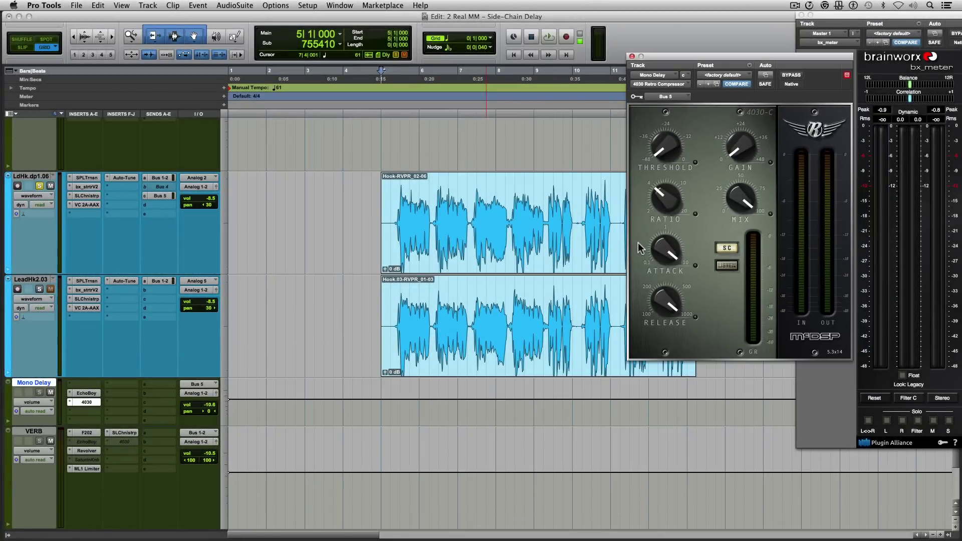
key("space")
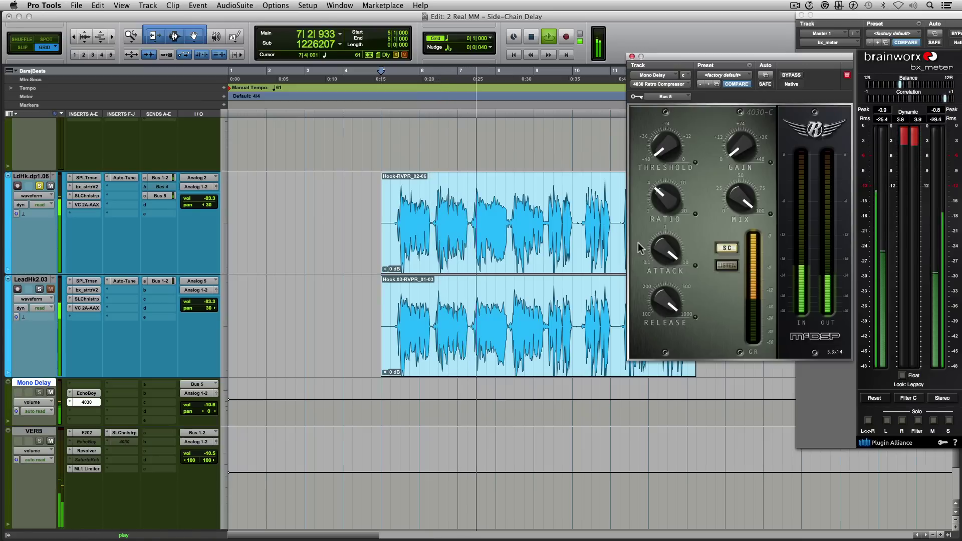
key("space")
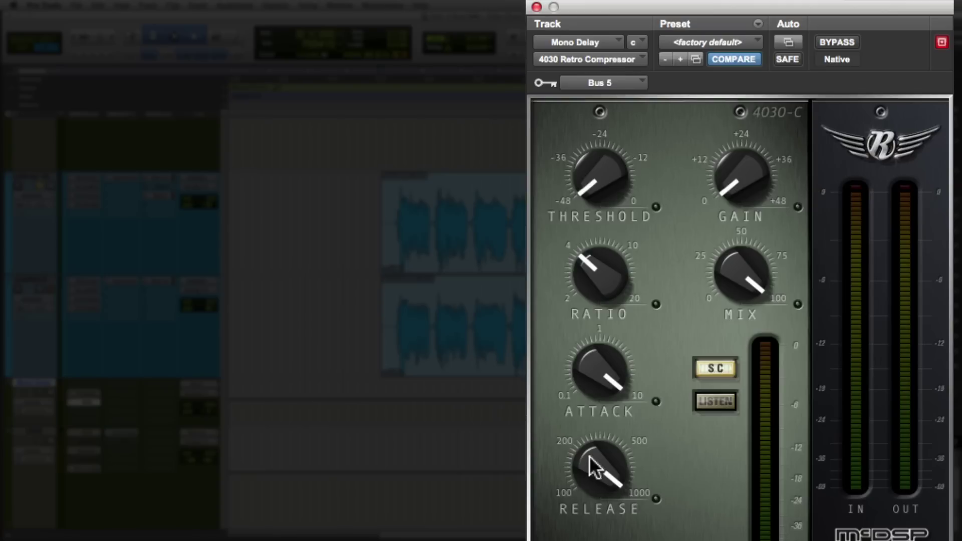
Turn the 4030 release back down to about 200 and close its window
left_click_drag(595, 468, 599, 521)
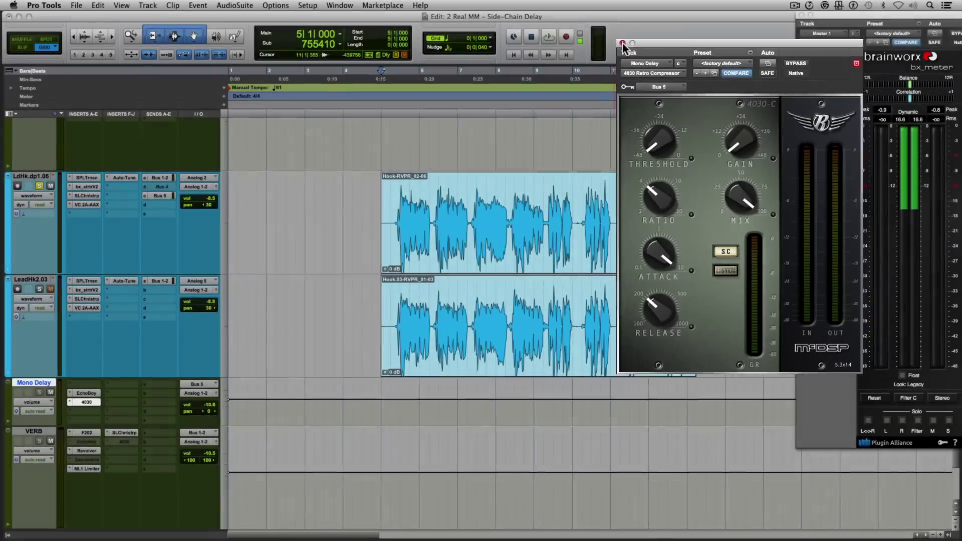
left_click(623, 43)
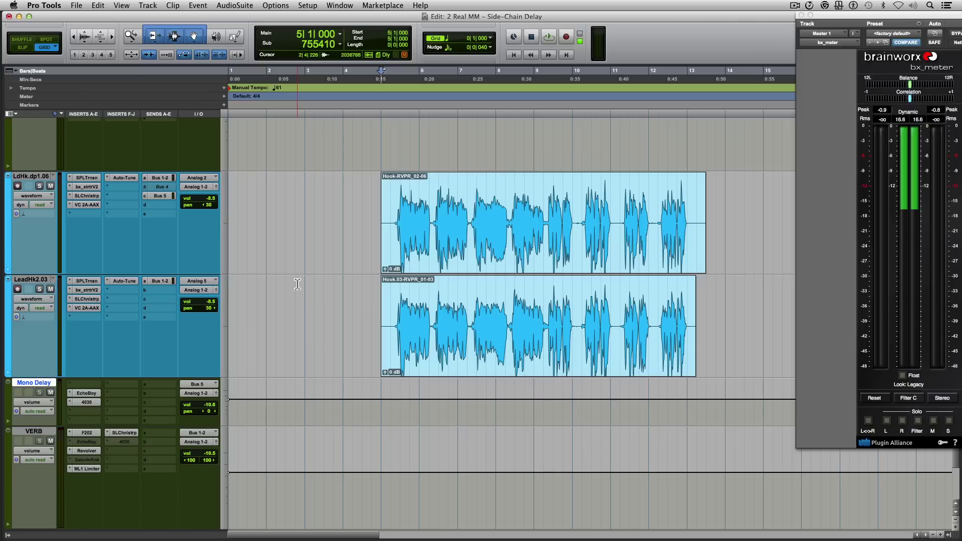
During vocal playback, reopen the 4030, lower its release a bit more, then close it
key("space")
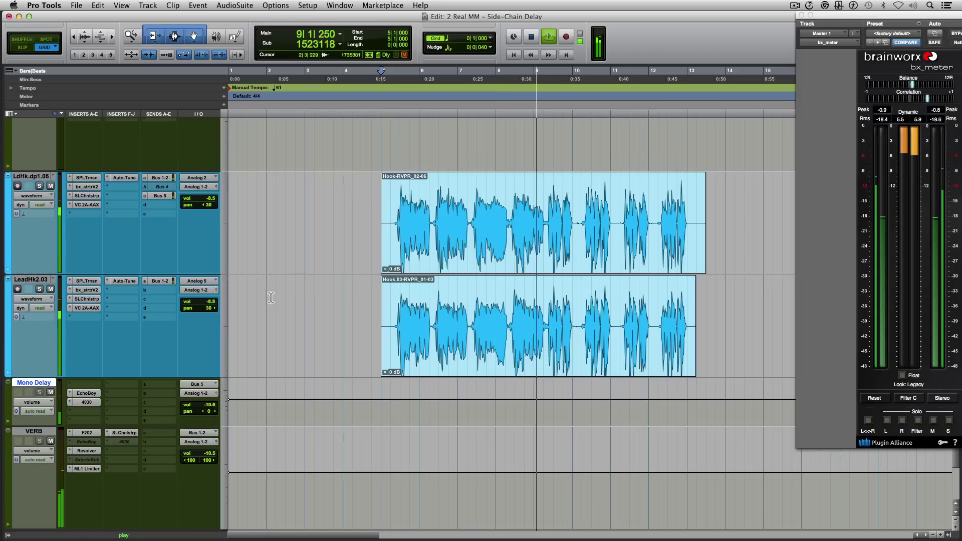
left_click(80, 402)
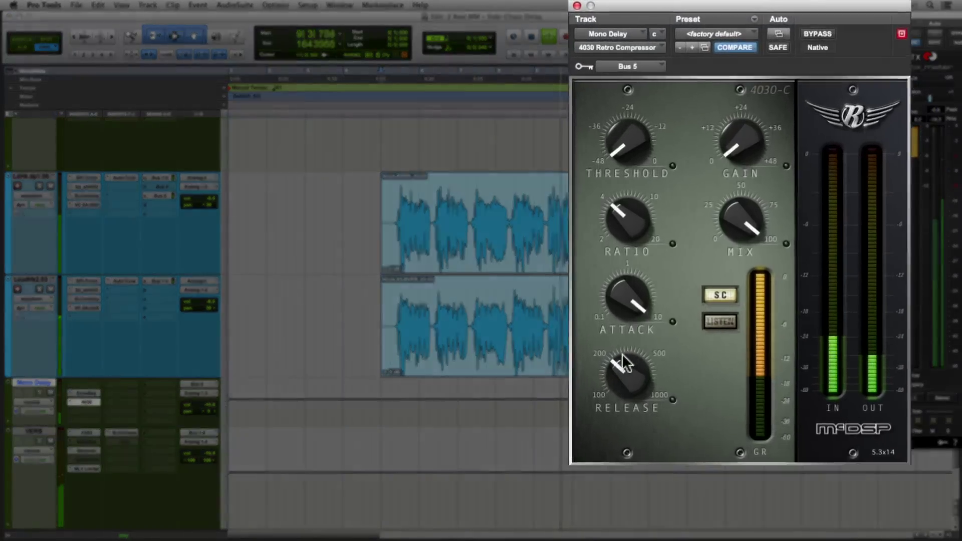
left_click_drag(663, 299, 662, 302)
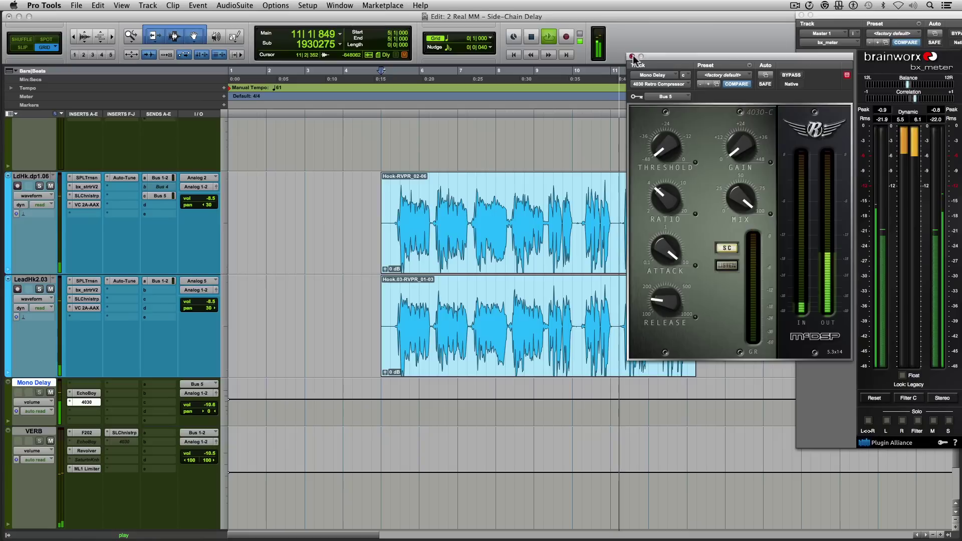
left_click(560, 6)
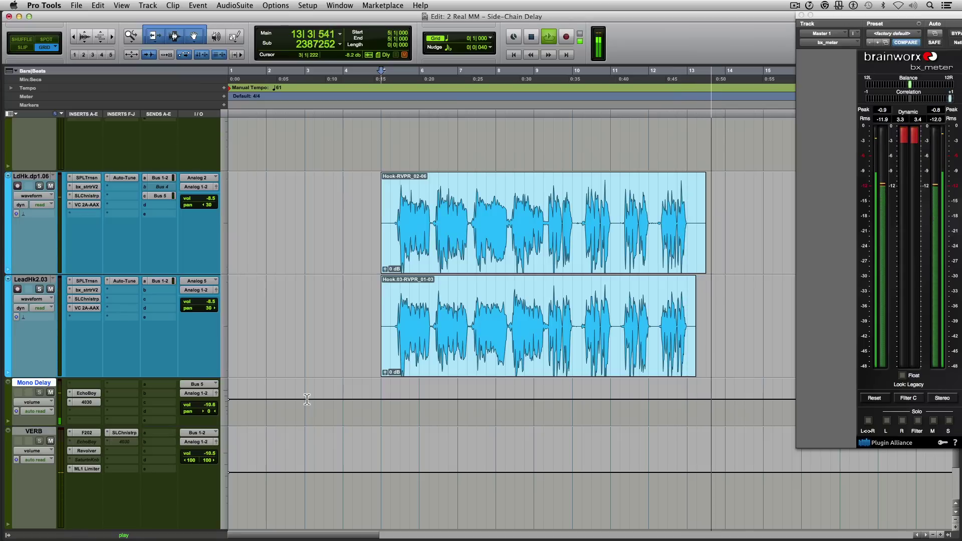
key("space")
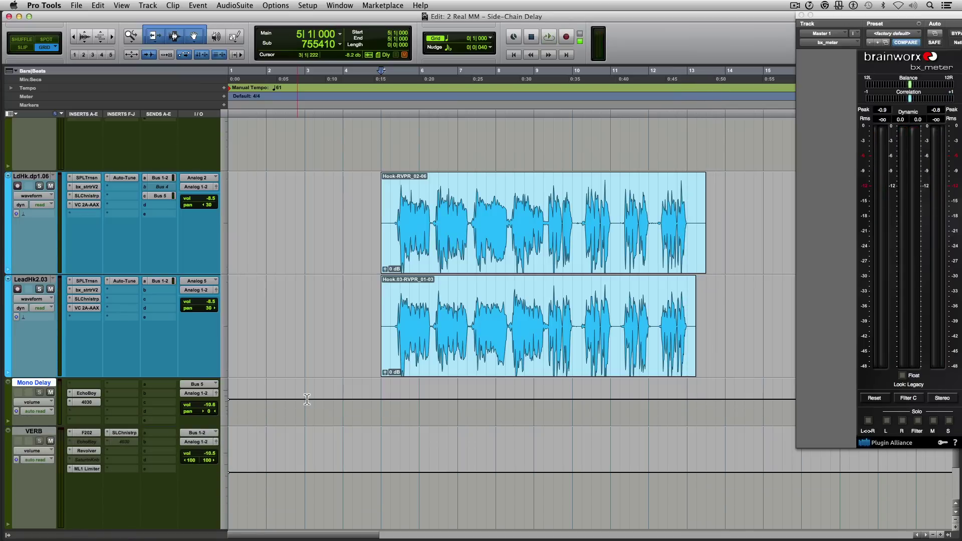